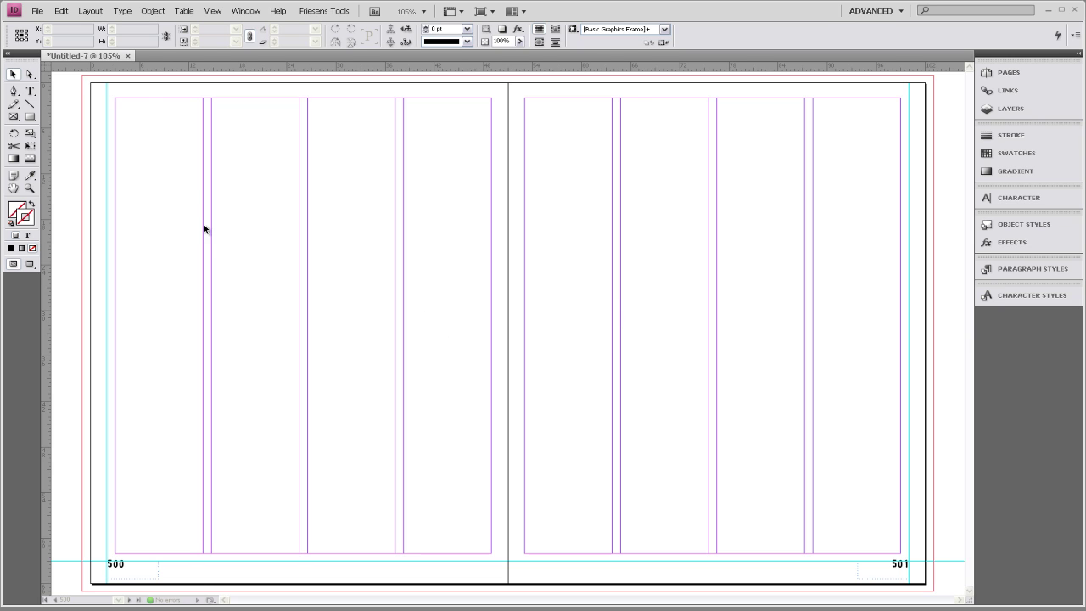
# Step: Set the document's page numbering to start at 4
pyautogui.click(92, 11)
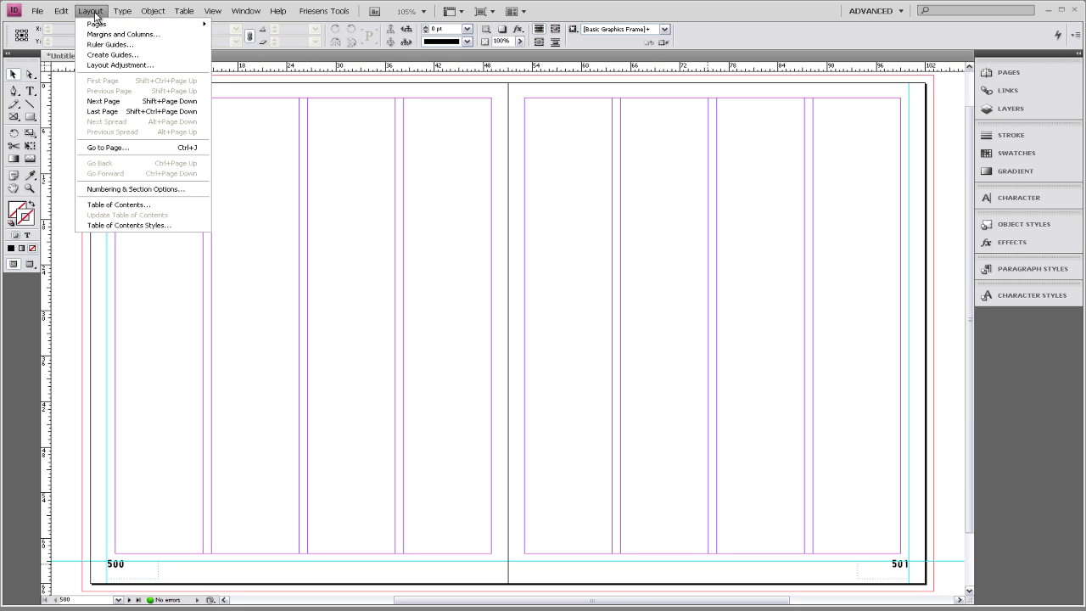
pyautogui.click(123, 192)
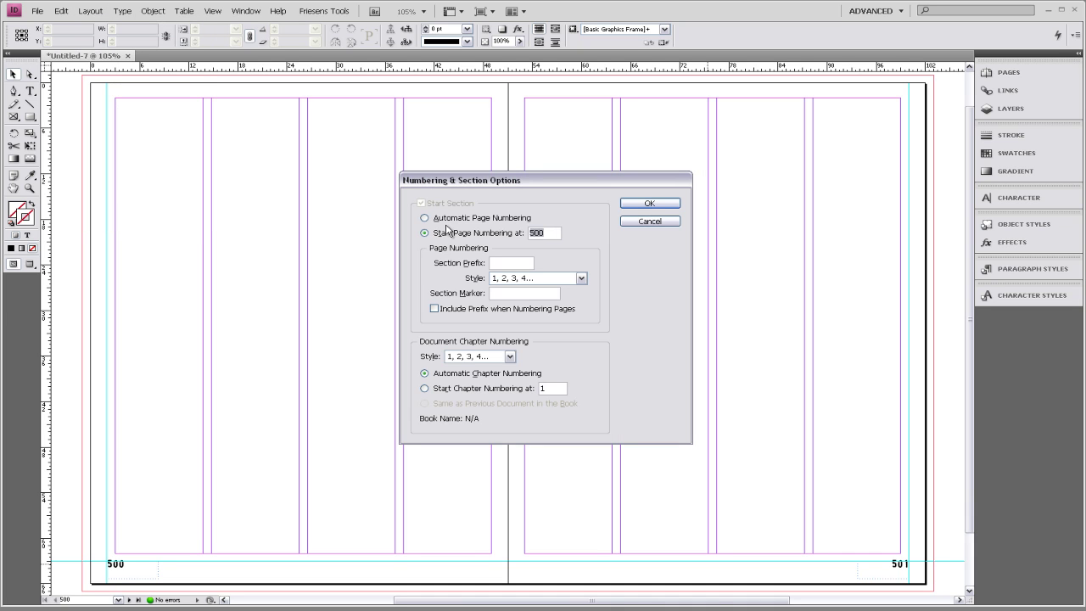
pyautogui.write('4')
pyautogui.click(636, 203)
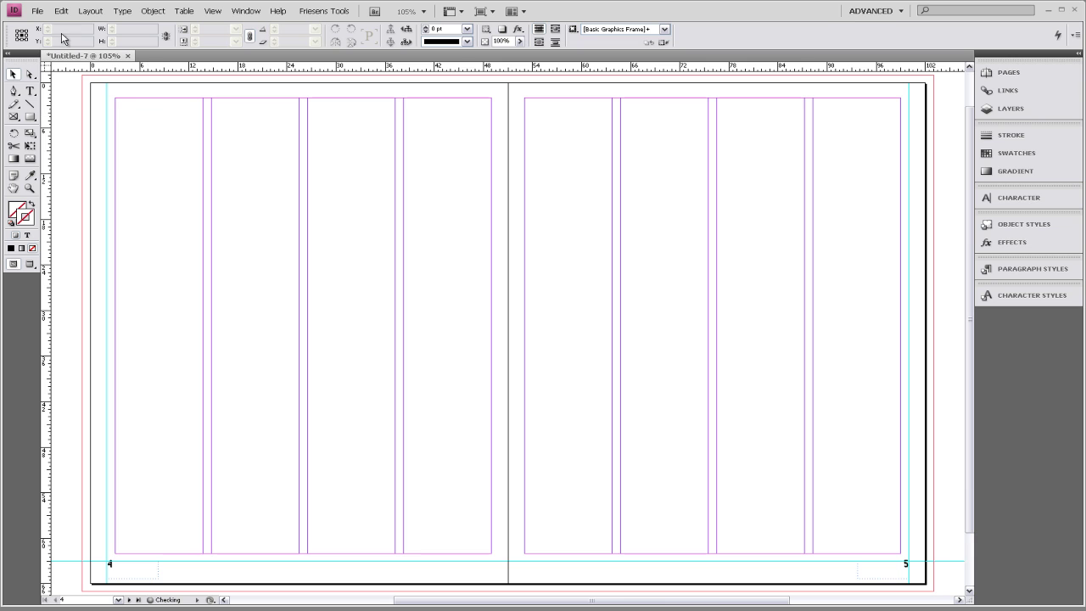
# Step: Save the document as "04-05 Academic Divider" in the School Yearbook's Pages folder, inside the 04-05 Academic Divider subfolder
pyautogui.click(37, 12)
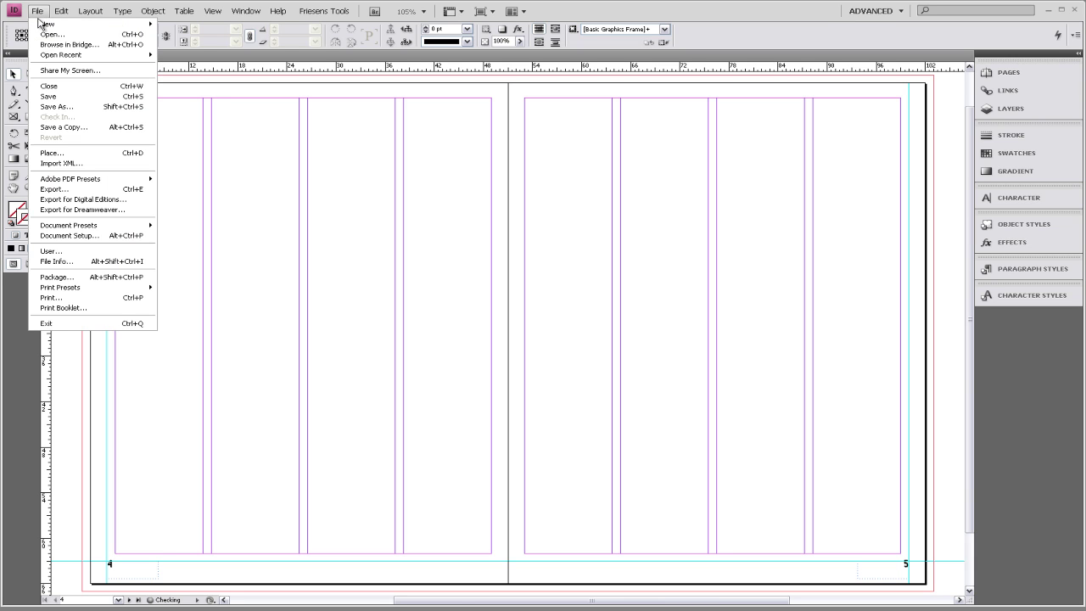
pyautogui.click(54, 105)
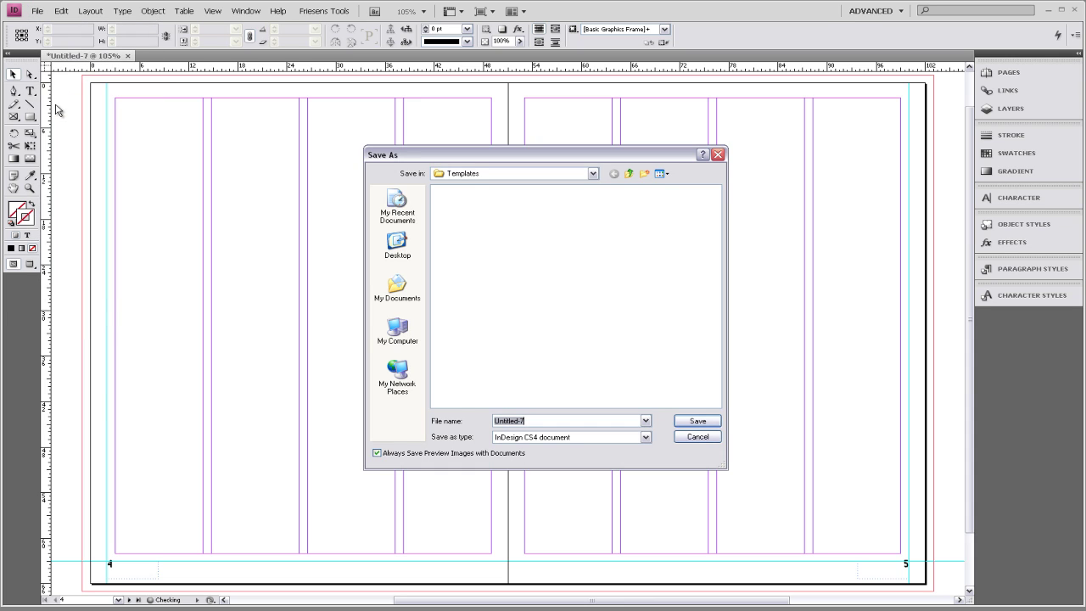
pyautogui.click(628, 174)
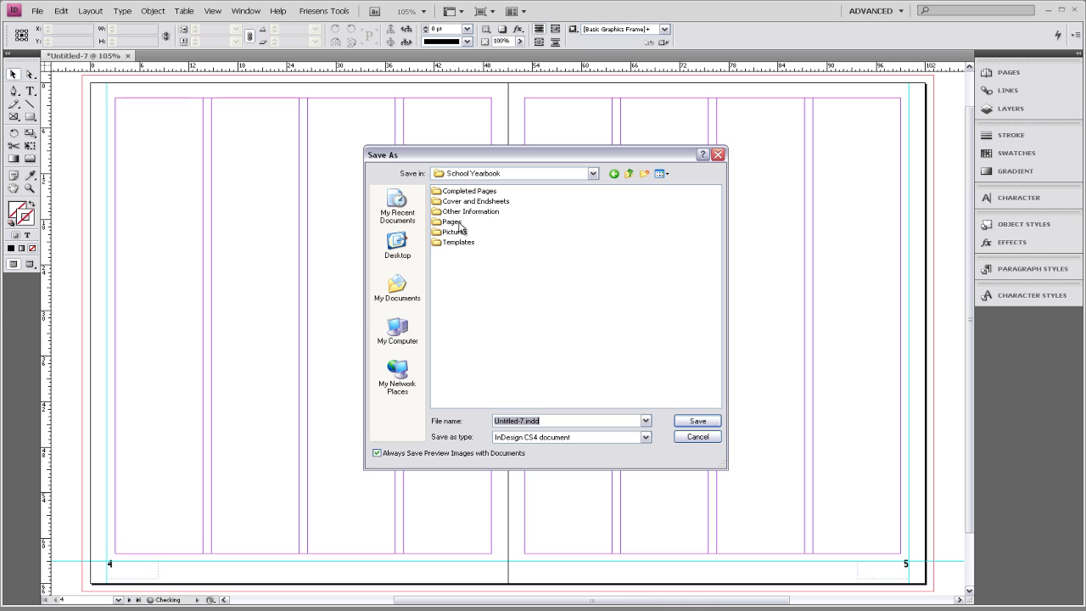
pyautogui.doubleClick(454, 222)
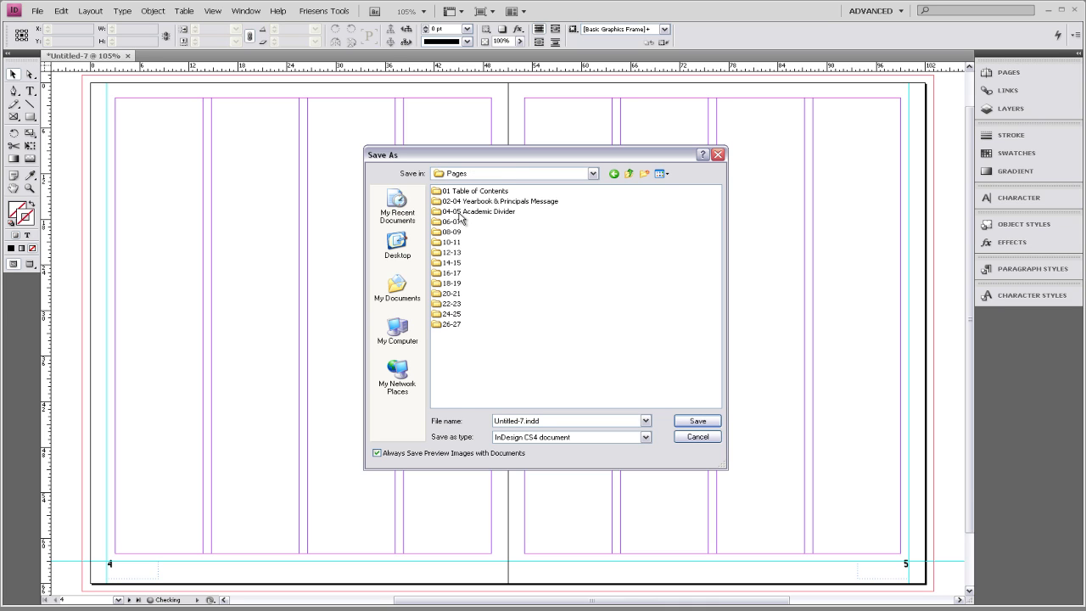
pyautogui.doubleClick(460, 212)
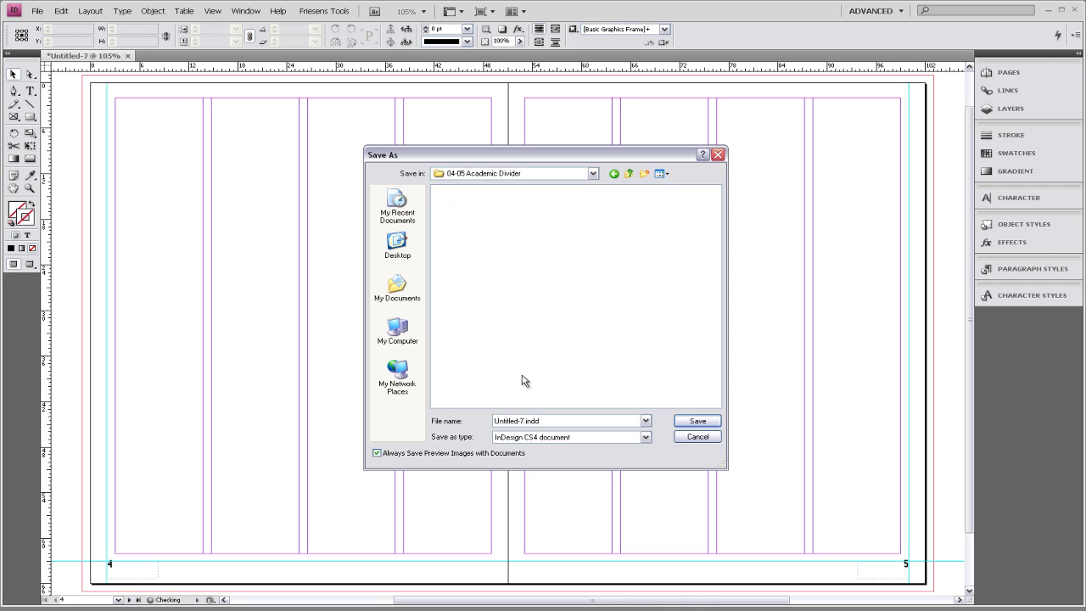
pyautogui.doubleClick(523, 420)
pyautogui.moveTo(524, 420); pyautogui.dragTo(487, 421)
pyautogui.write('04-05 Academic Divider')
pyautogui.click(686, 421)
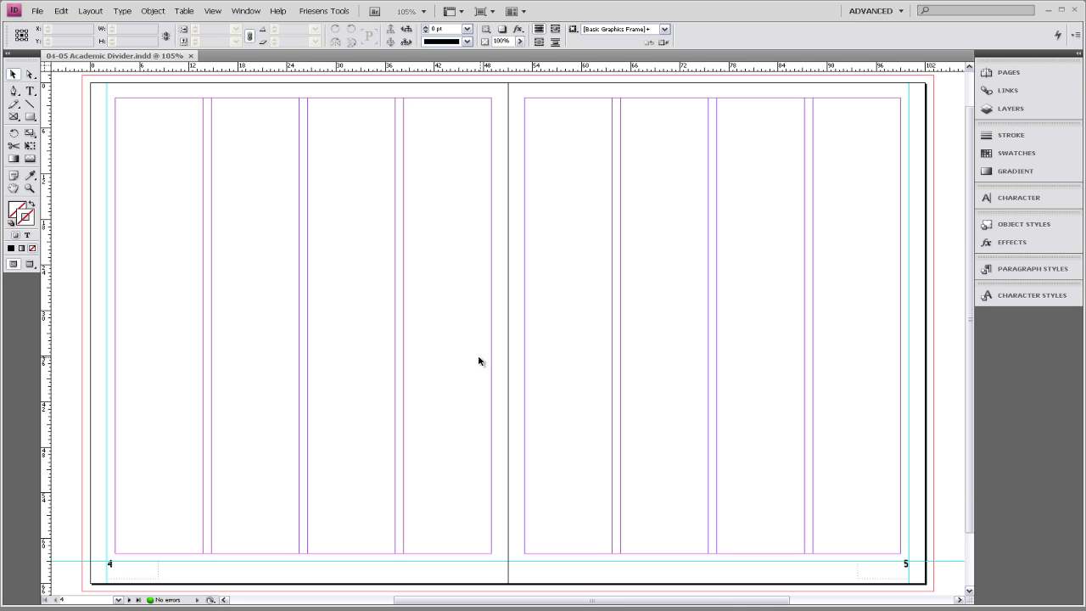
# Step: Draw a rectangle frame about 42p4 by 29p8 across the gutter in the spread's upper half and open Friesens PhotoEase
pyautogui.click(13, 118)
pyautogui.moveTo(331, 112); pyautogui.dragTo(677, 337)
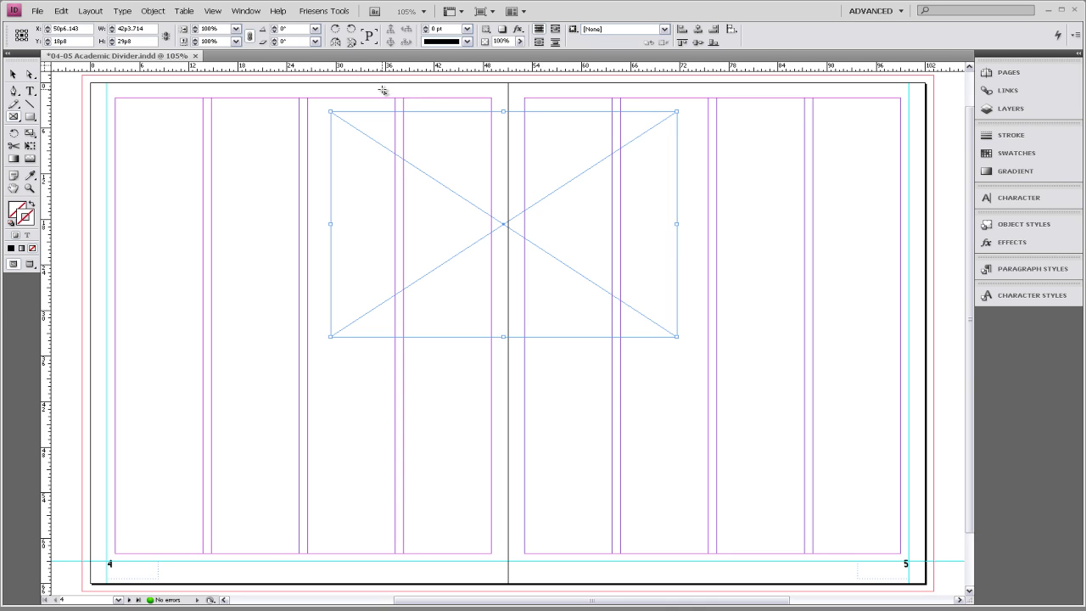
pyautogui.click(332, 13)
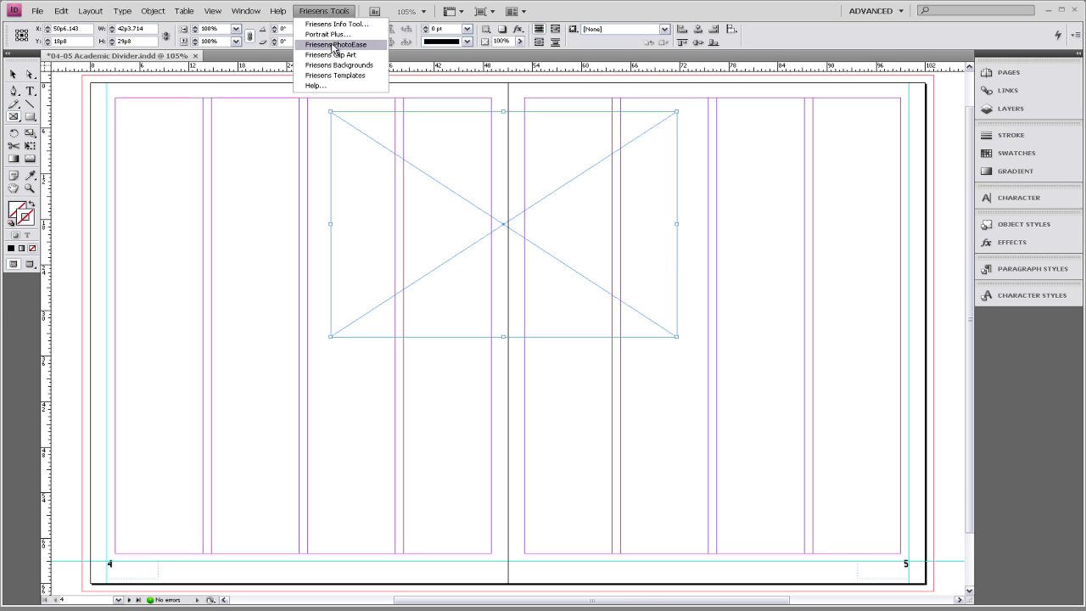
pyautogui.click(334, 47)
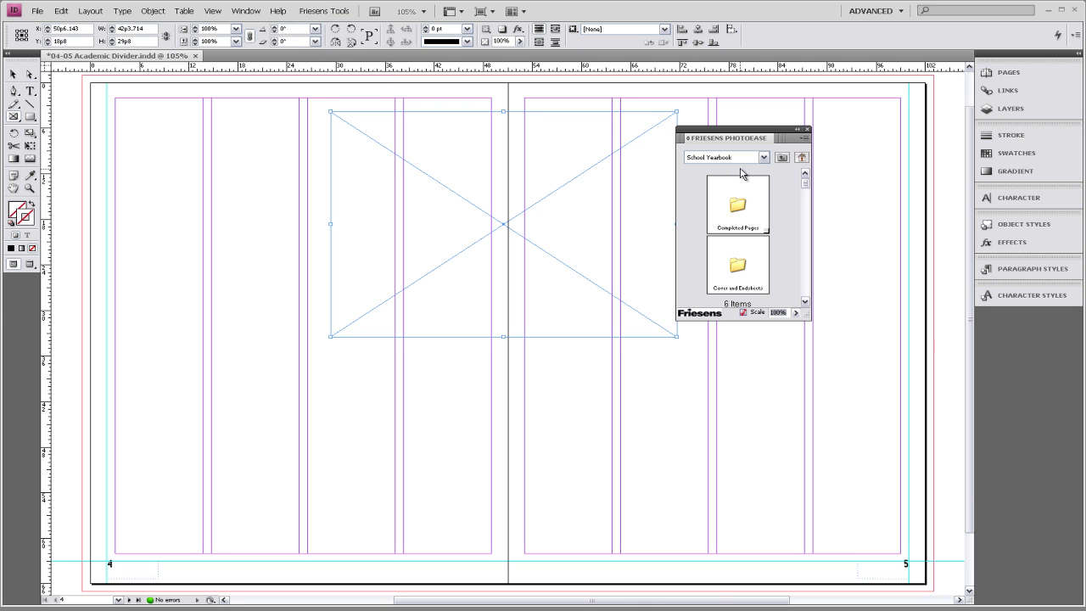
# Step: Browse PhotoEase to Pages, 04-05 Academic Divider, and place Math Class.jpg in the empty frame
pyautogui.click(805, 302)
pyautogui.click(805, 302)
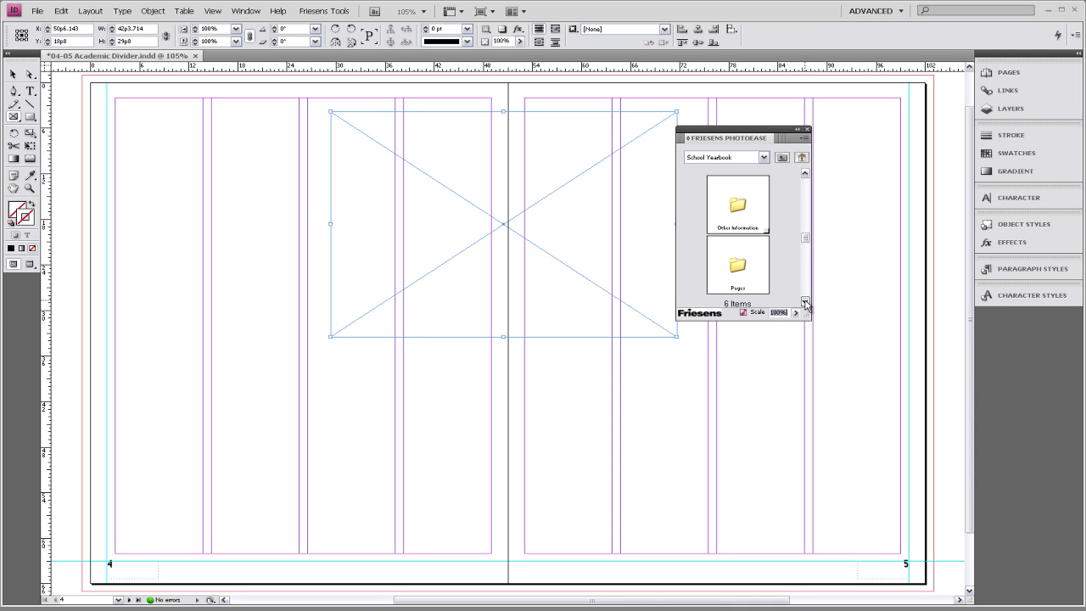
pyautogui.doubleClick(744, 273)
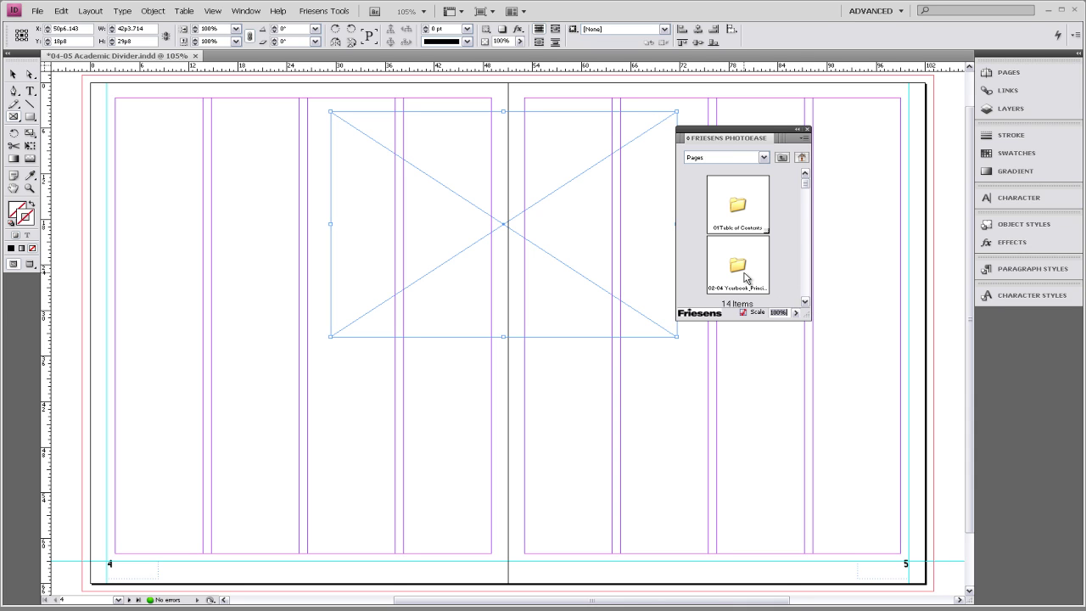
pyautogui.click(805, 302)
pyautogui.click(805, 302)
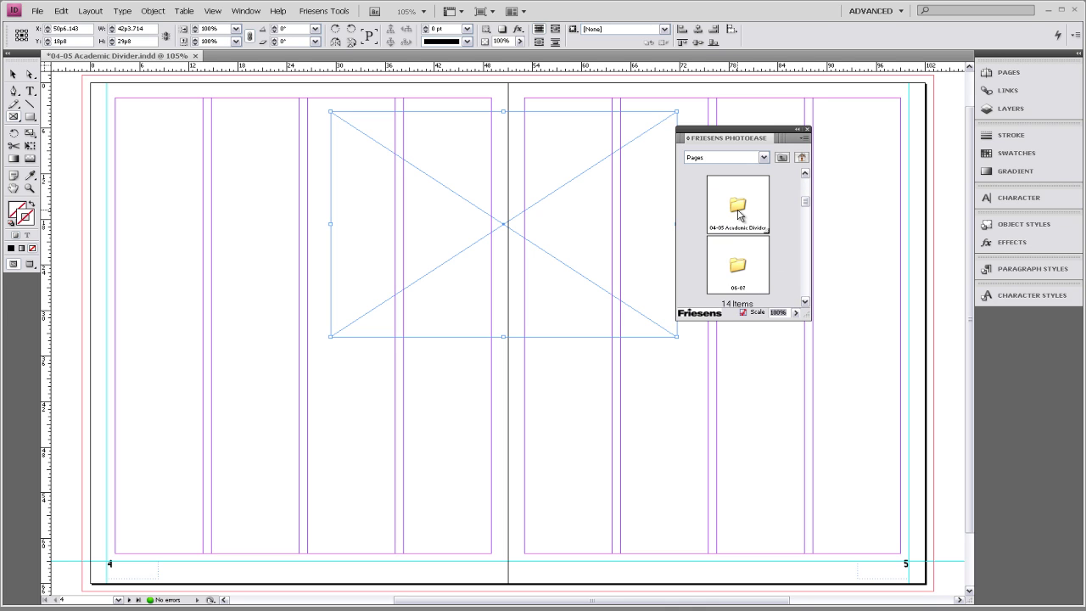
pyautogui.click(737, 215)
pyautogui.doubleClick(737, 215)
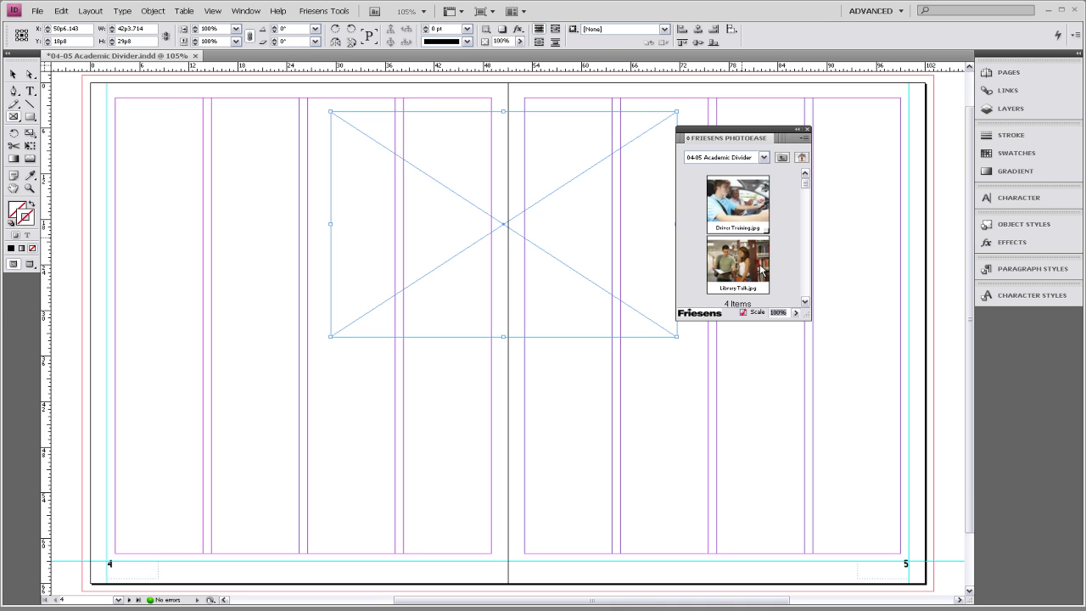
pyautogui.click(805, 303)
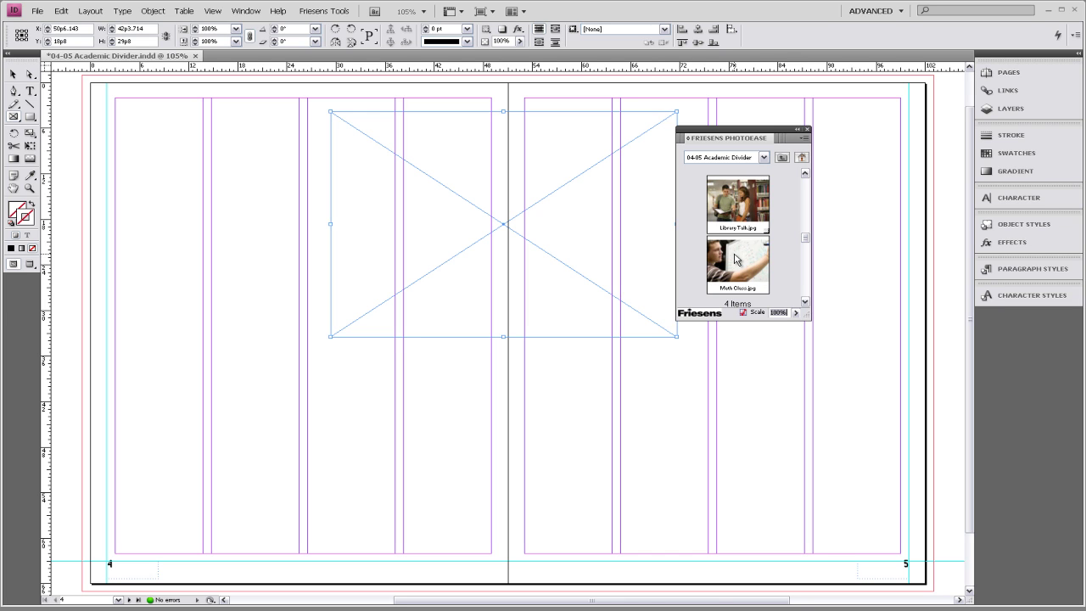
pyautogui.moveTo(736, 259); pyautogui.dragTo(543, 158)
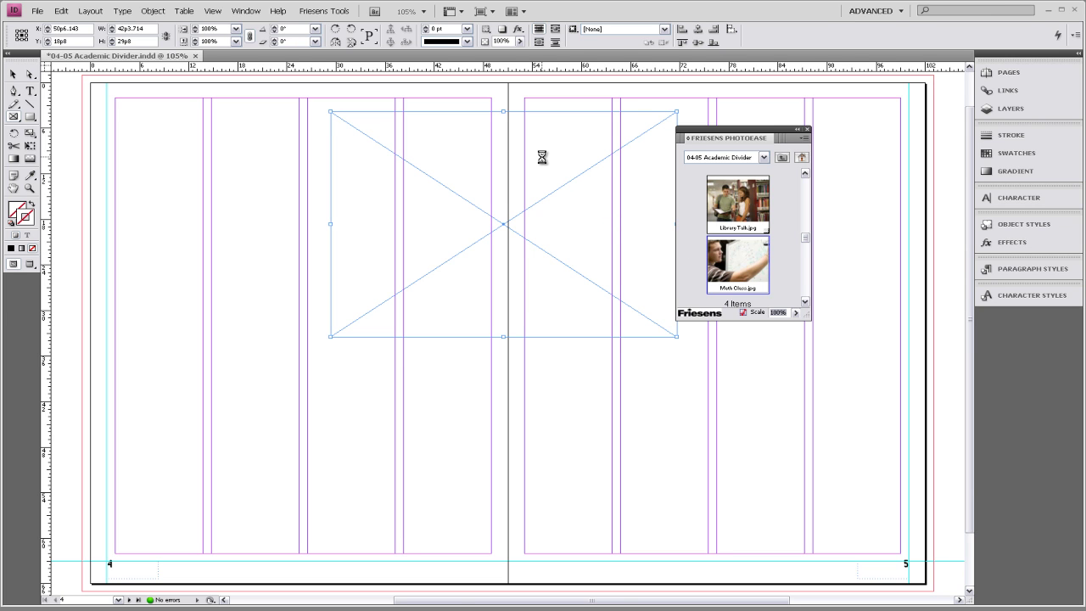
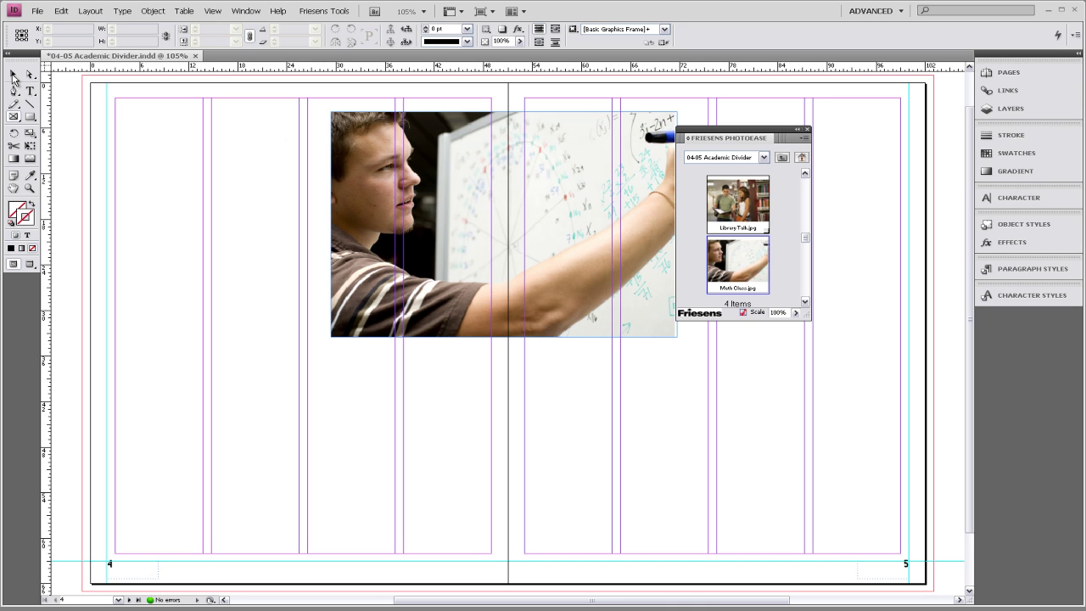
# Step: Crop the math class photo from its lower and right edges to a frame about 40p2 by 25p11
pyautogui.click(14, 76)
pyautogui.click(342, 149)
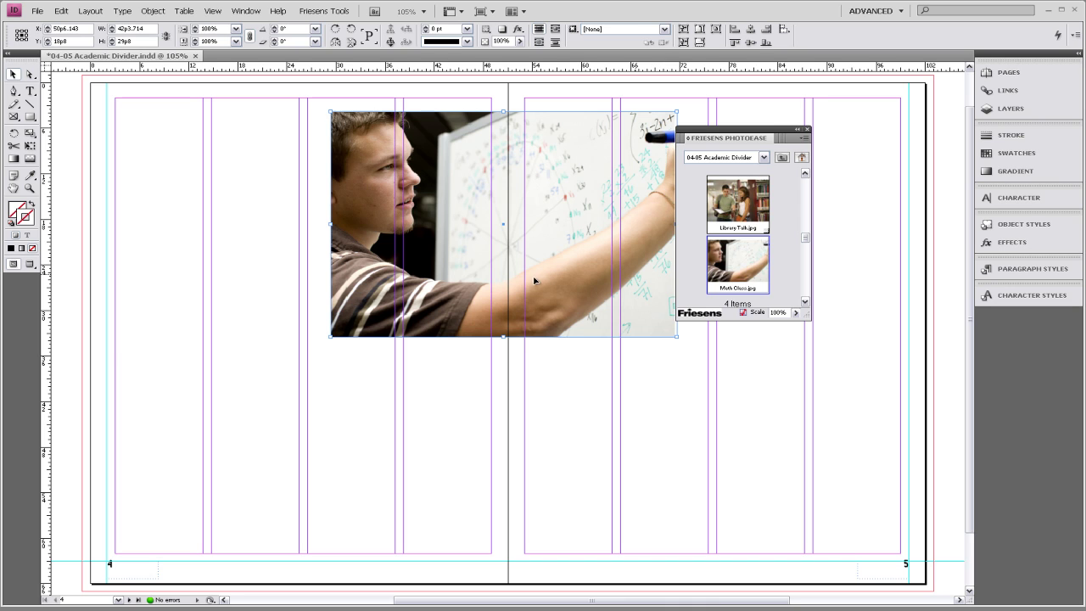
pyautogui.moveTo(503, 334); pyautogui.dragTo(502, 308)
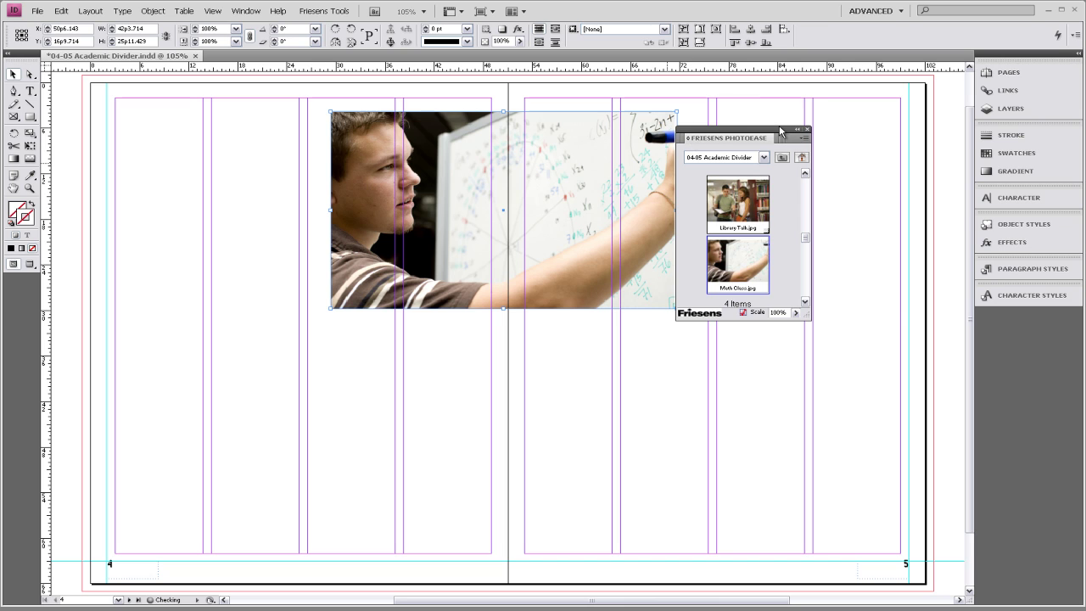
pyautogui.moveTo(781, 130); pyautogui.dragTo(872, 126)
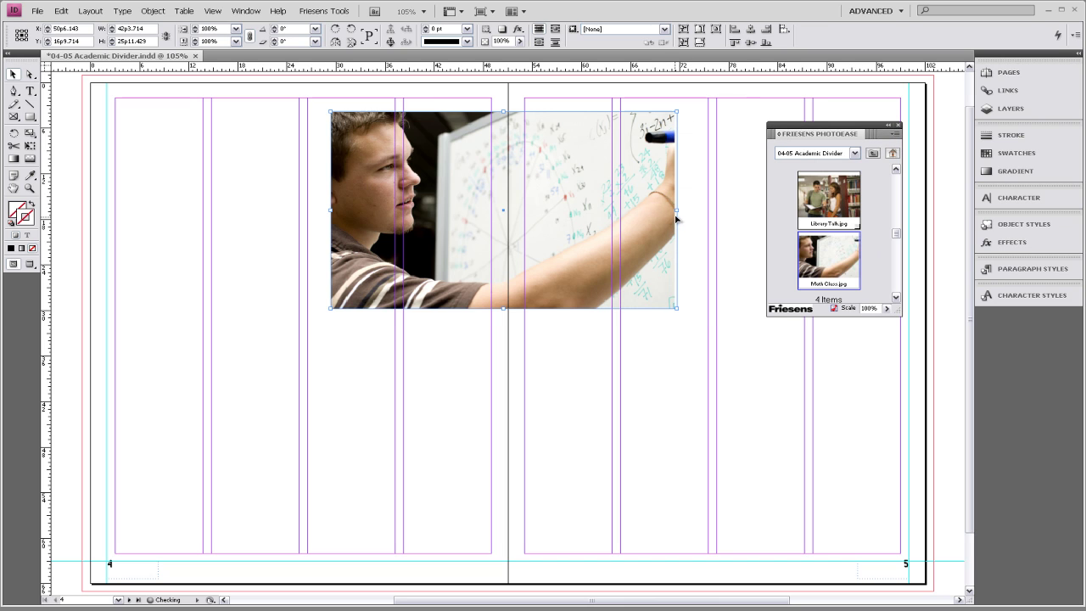
pyautogui.moveTo(676, 210); pyautogui.dragTo(659, 209)
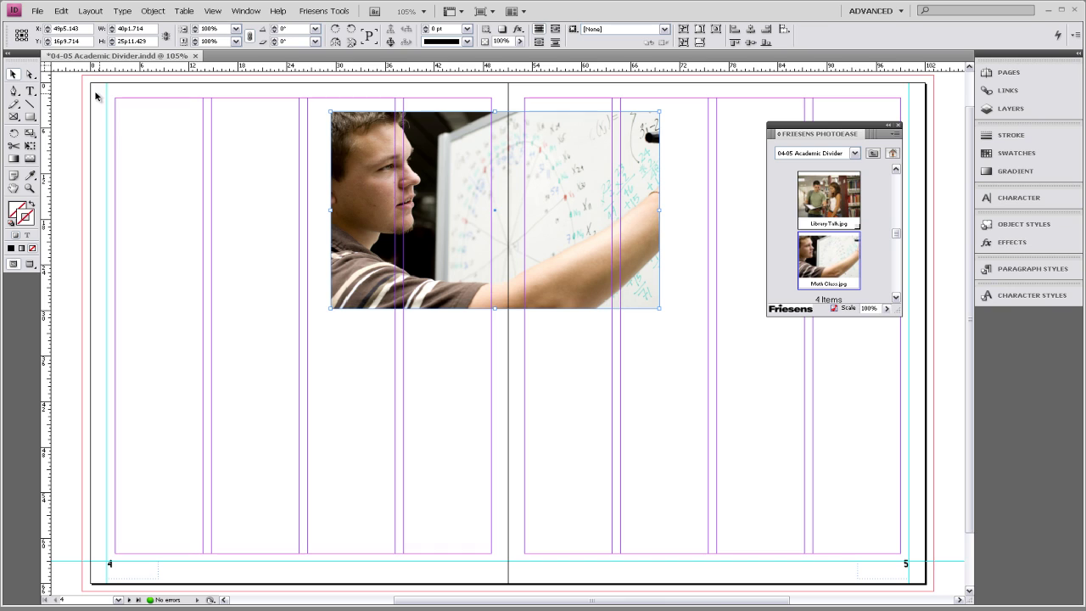
# Step: Scale the math class image inside its frame to about 96% so it fits the frame's width
pyautogui.click(29, 76)
pyautogui.click(440, 174)
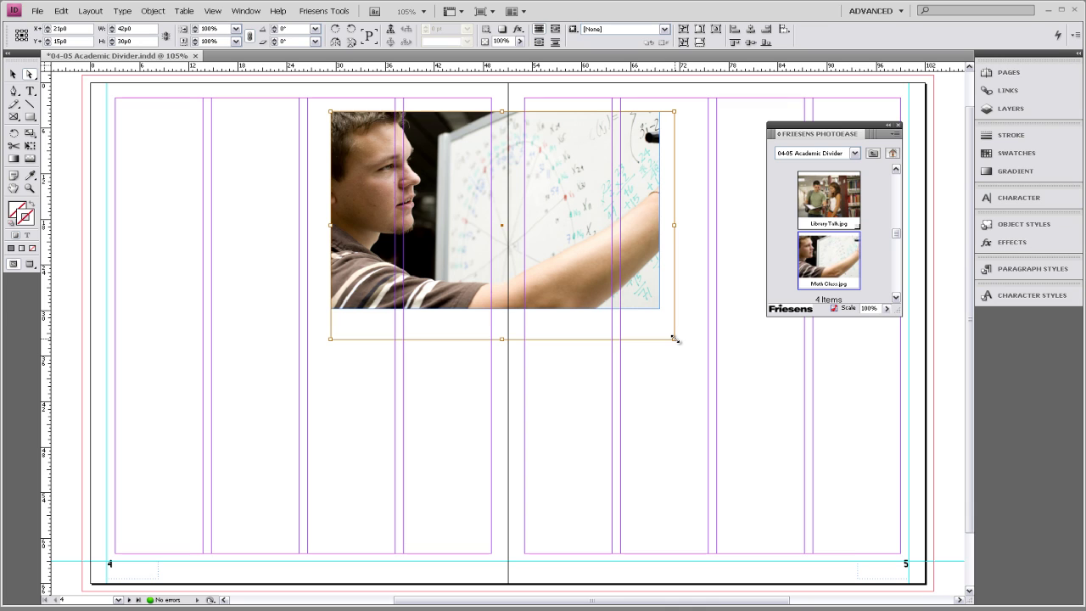
pyautogui.moveTo(674, 338); pyautogui.dragTo(662, 327)
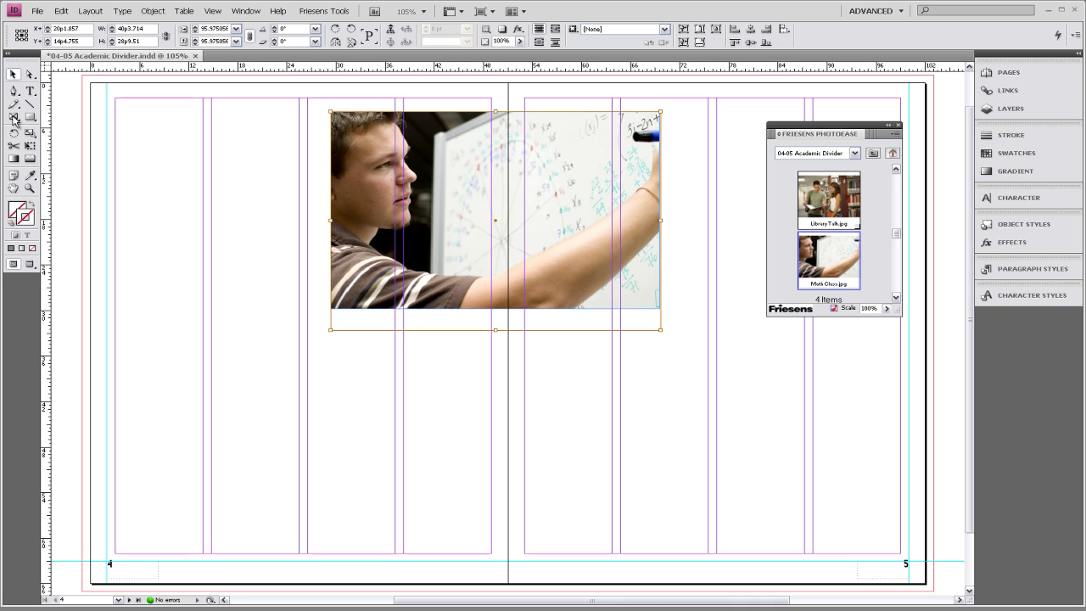
# Step: Draw a rectangle frame about 30p5 by 16p10 in the lower half of page 4 and place Driver Training.jpg in it
pyautogui.click(14, 117)
pyautogui.moveTo(167, 365); pyautogui.dragTo(253, 400)
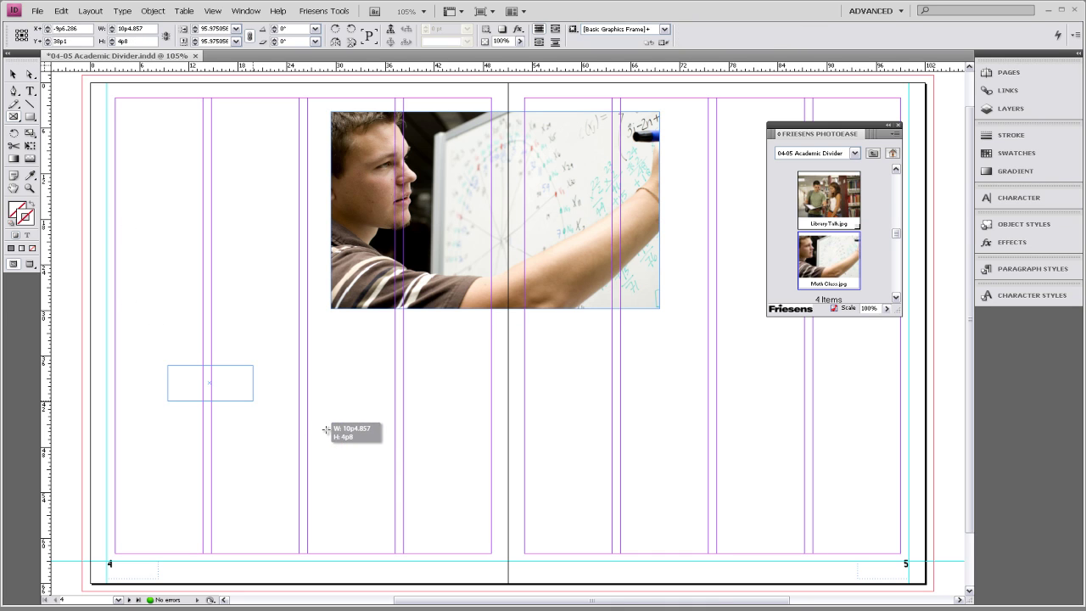
pyautogui.moveTo(380, 460); pyautogui.dragTo(412, 484)
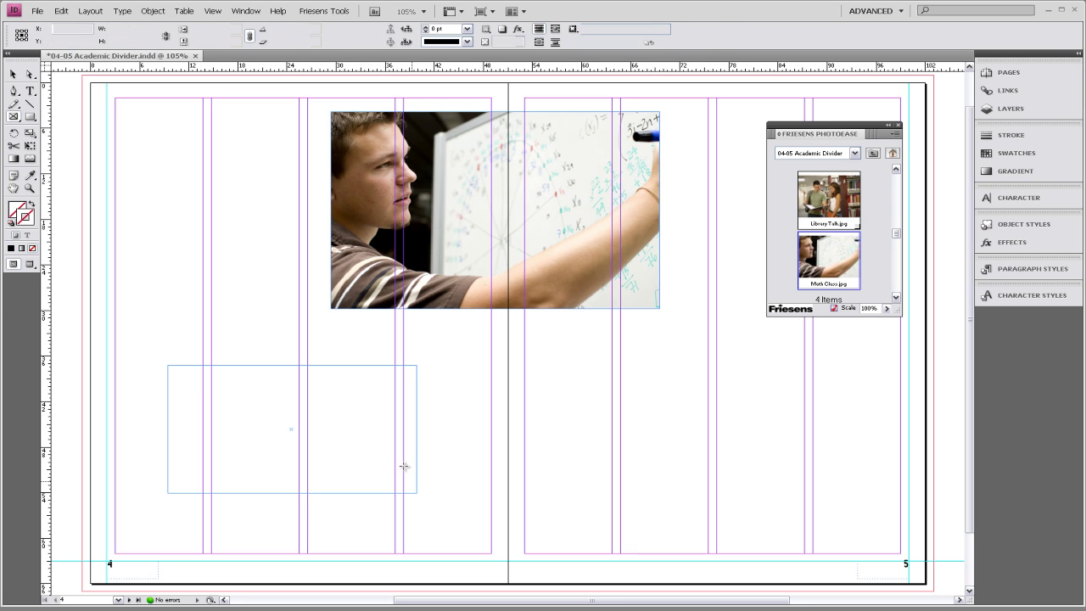
pyautogui.click(896, 170)
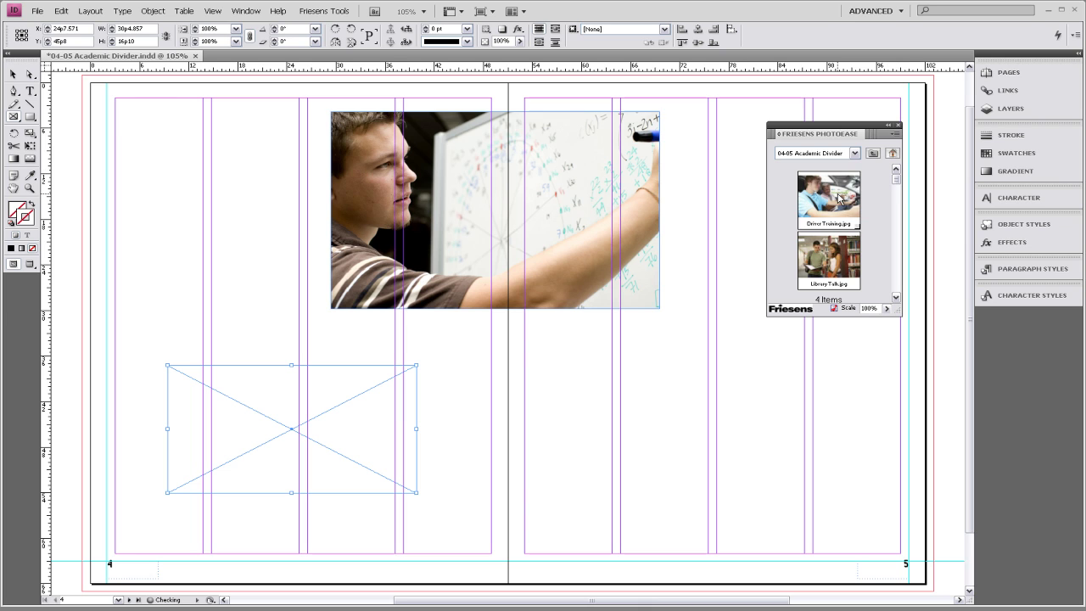
pyautogui.moveTo(838, 198); pyautogui.dragTo(326, 388)
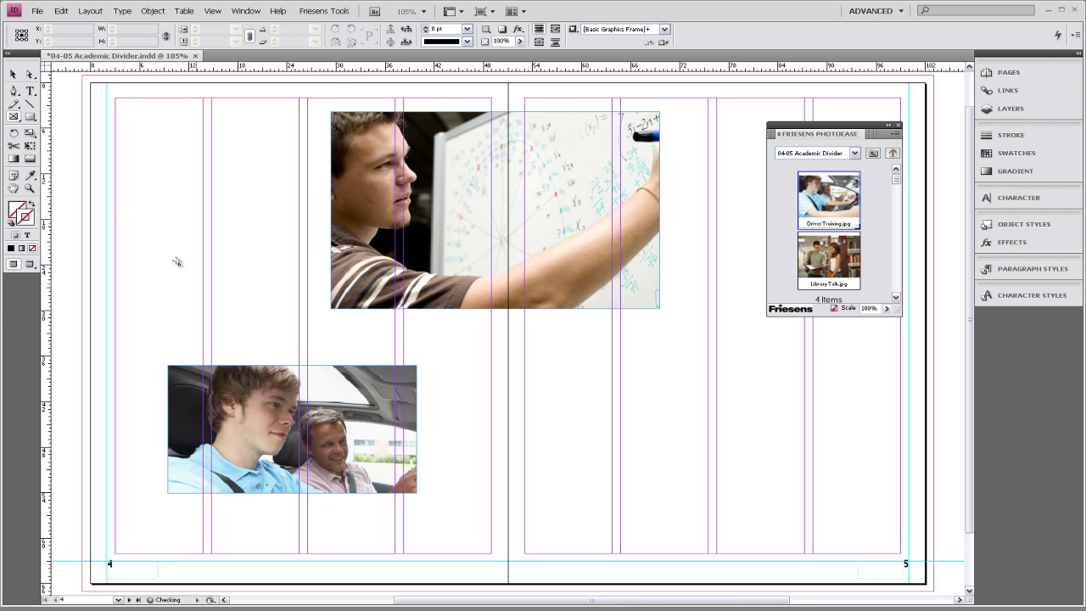
# Step: Scale the driver training image inside its frame proportionally to about 74.5%
pyautogui.click(31, 76)
pyautogui.click(272, 413)
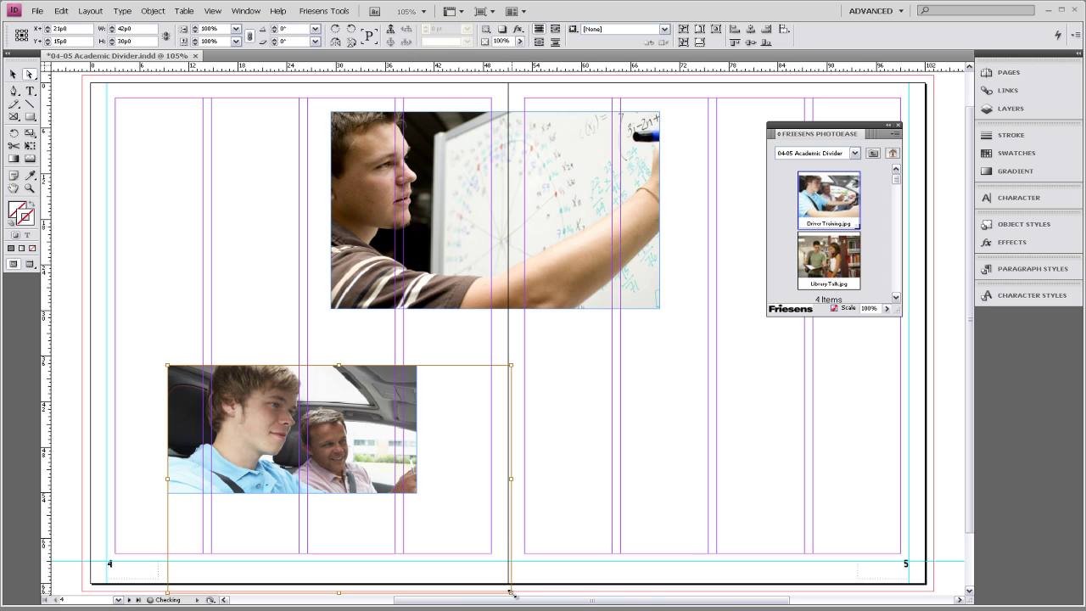
pyautogui.moveTo(511, 591); pyautogui.dragTo(424, 518)
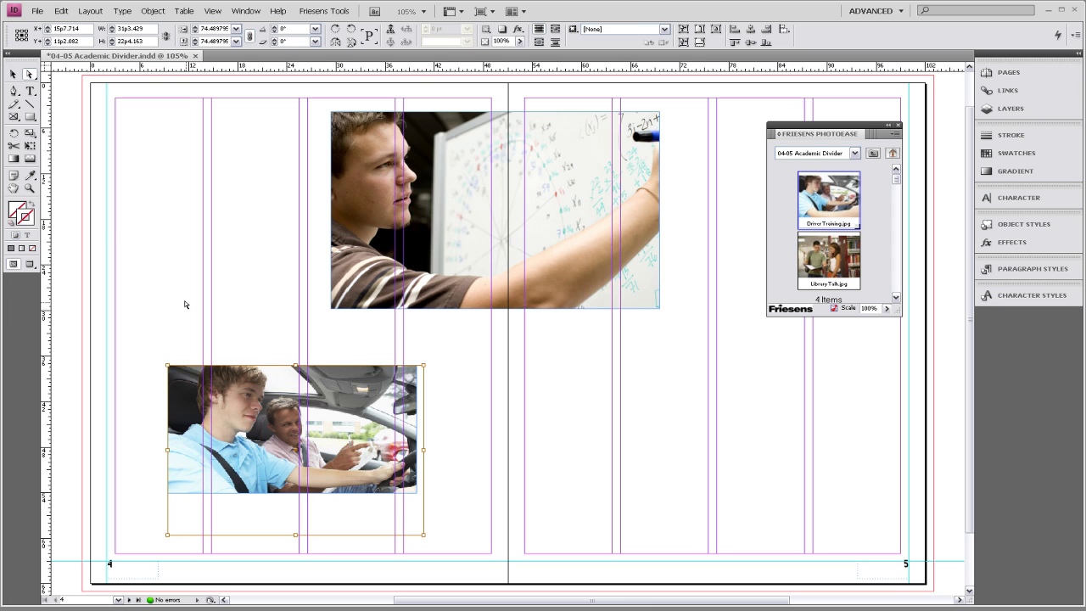
# Step: Create a text frame in page 4's second column beside the math photo, reading "This is a caption for one of the pictures on the page."
pyautogui.click(31, 90)
pyautogui.moveTo(286, 284); pyautogui.dragTo(299, 285)
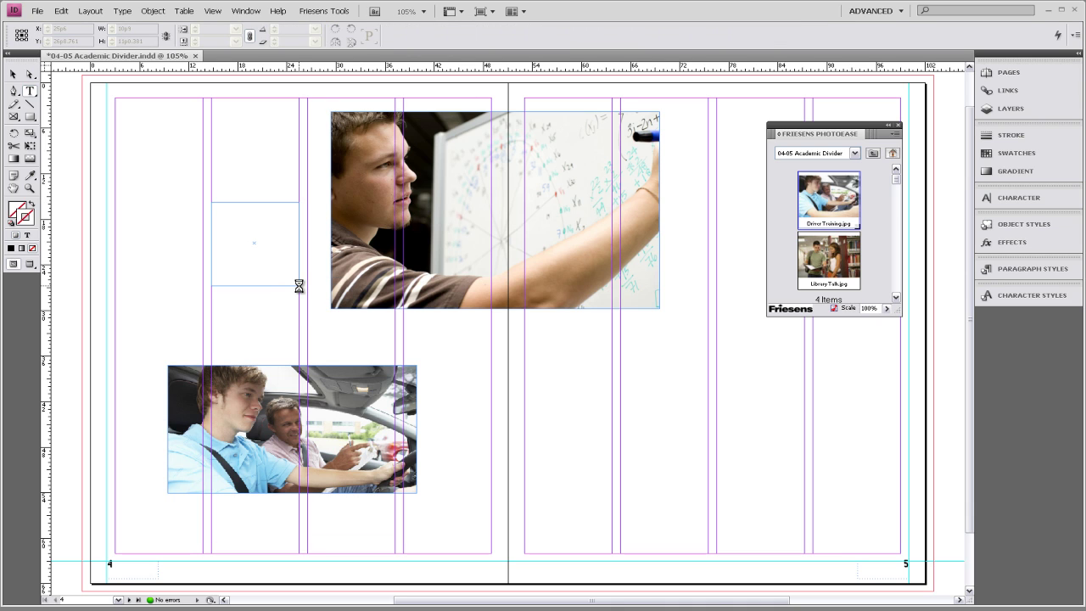
pyautogui.click(237, 207)
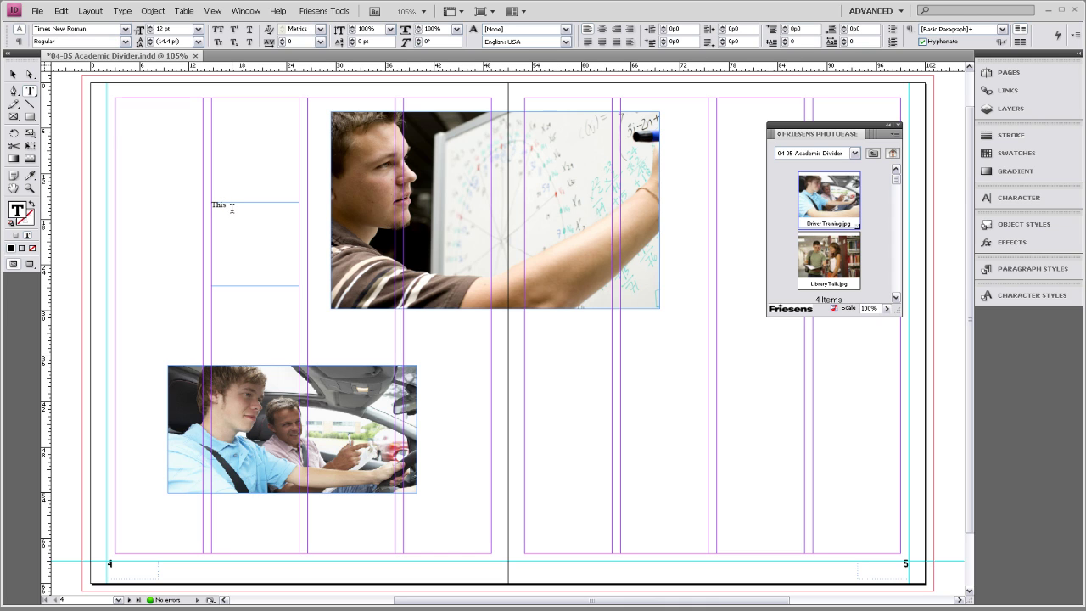
pyautogui.write('This is a caption for on e of the pictures on the')
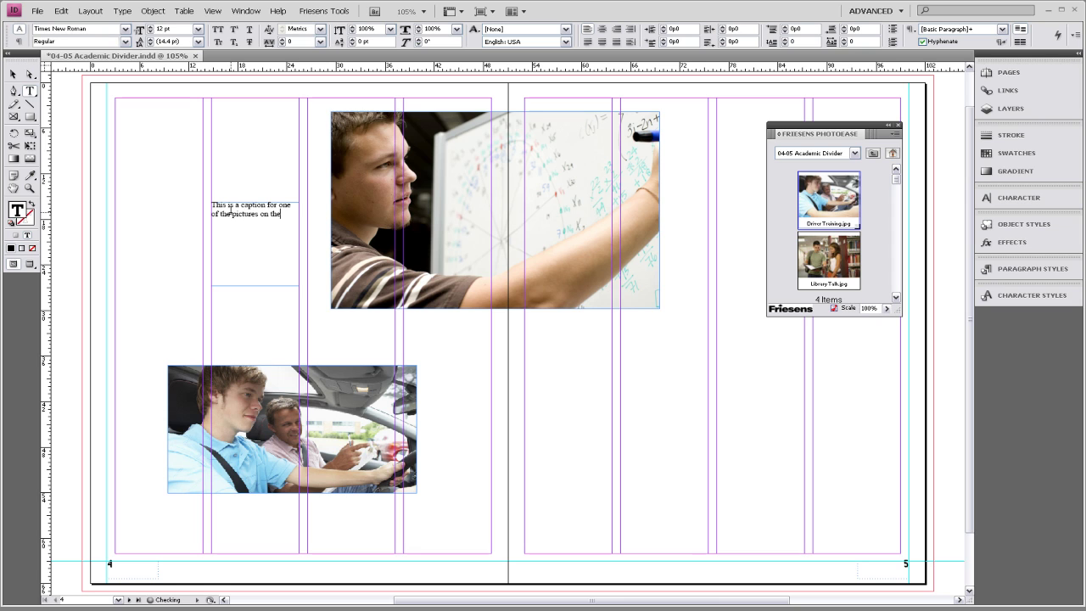
pyautogui.write('.')
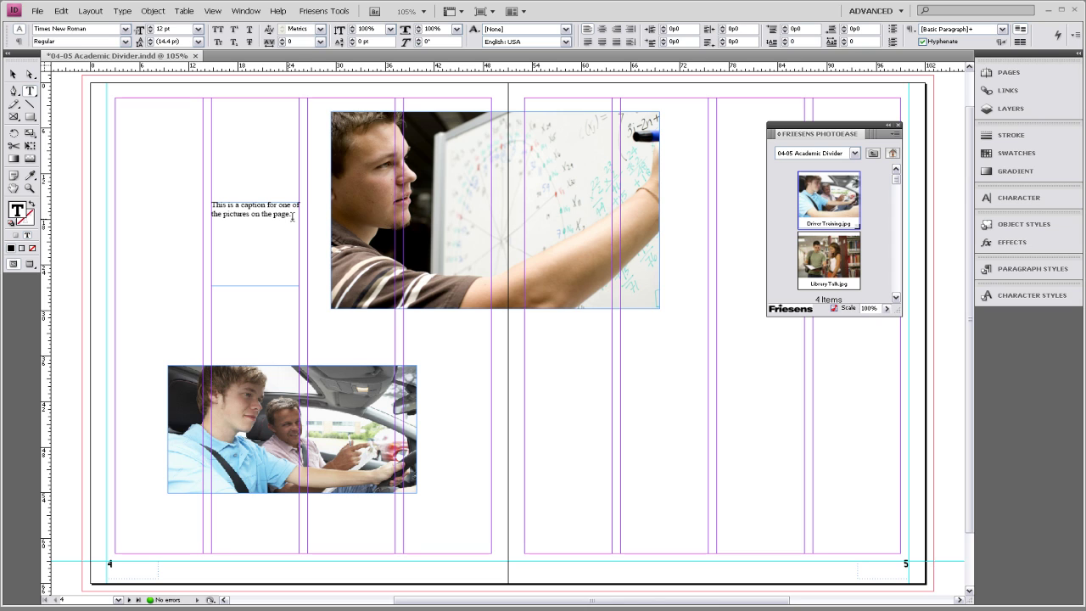
# Step: Apply the Body Copy character style to the entire caption text beside the math photo on page 4
pyautogui.moveTo(292, 216); pyautogui.dragTo(202, 206)
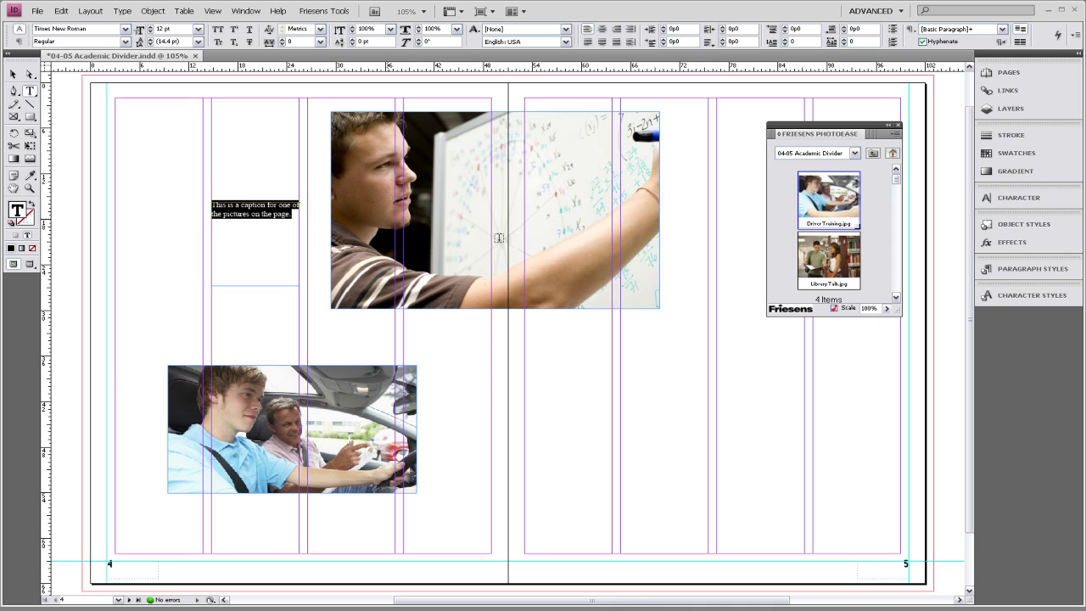
pyautogui.click(1007, 297)
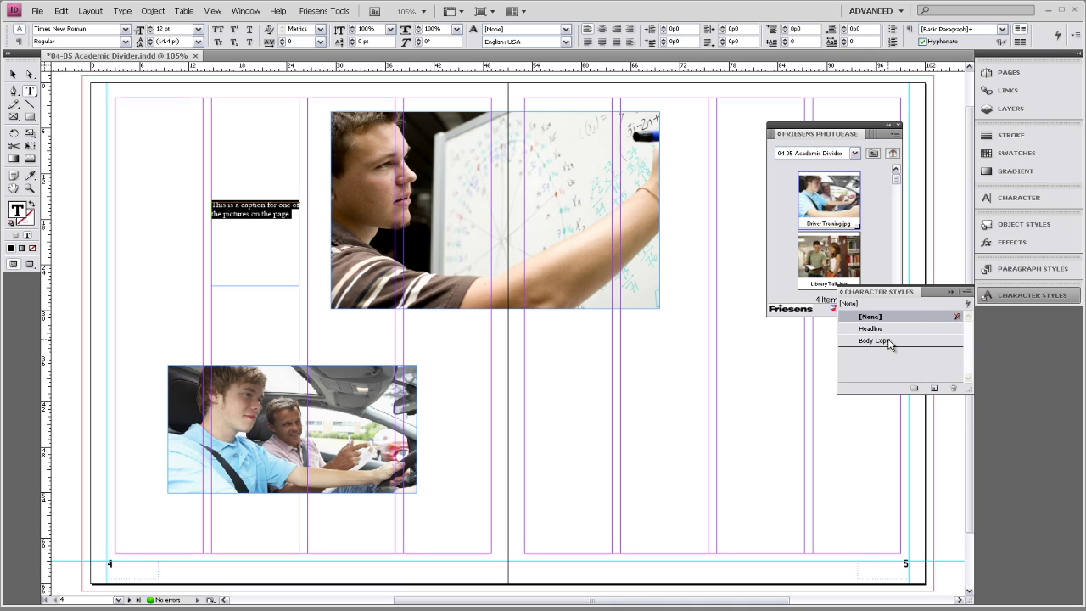
pyautogui.click(889, 343)
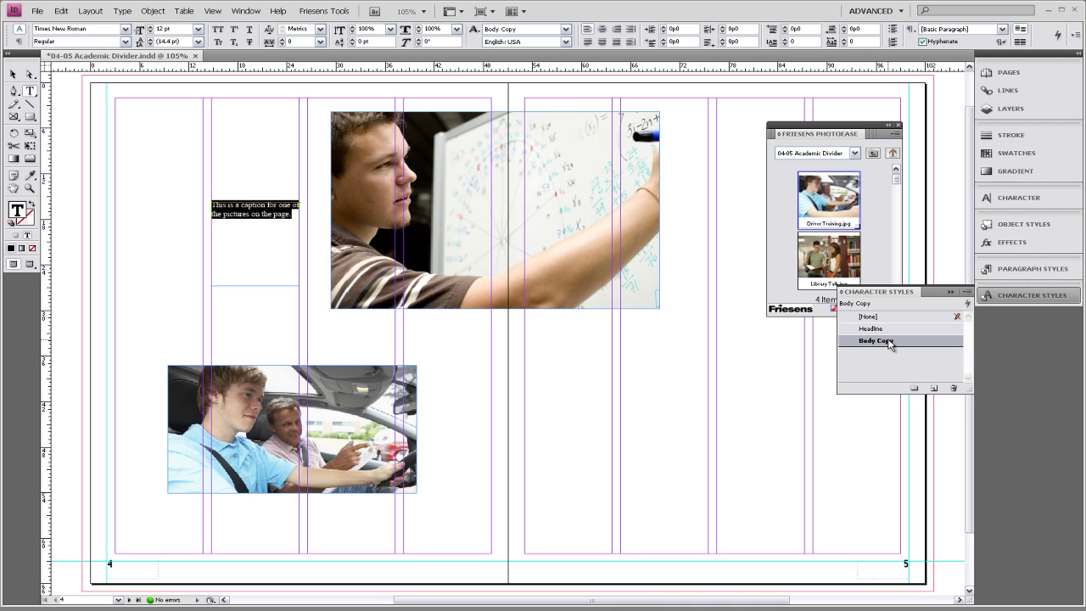
pyautogui.click(889, 342)
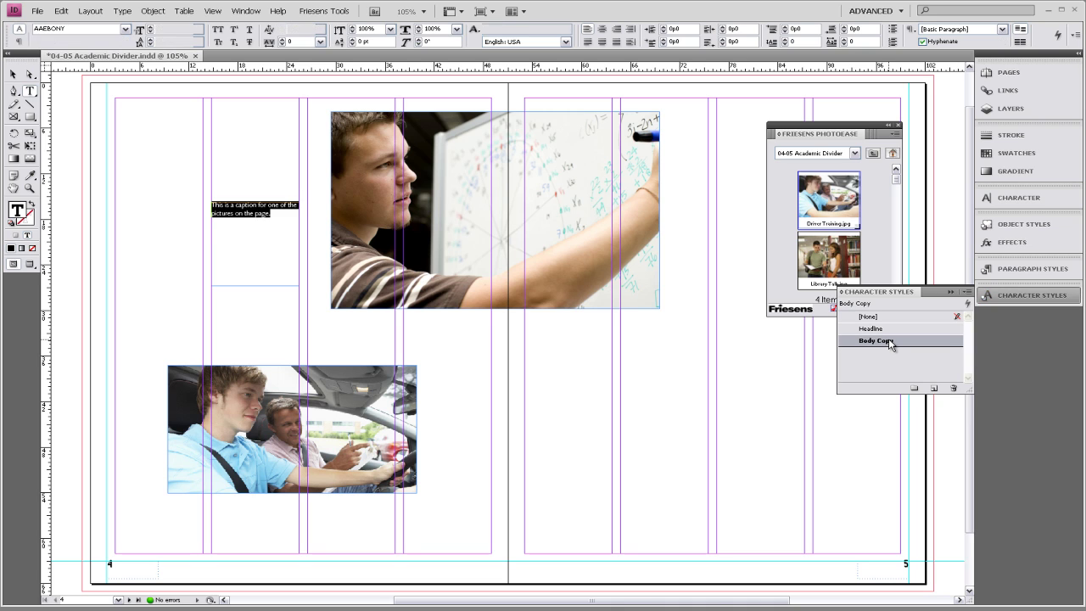
pyautogui.click(951, 290)
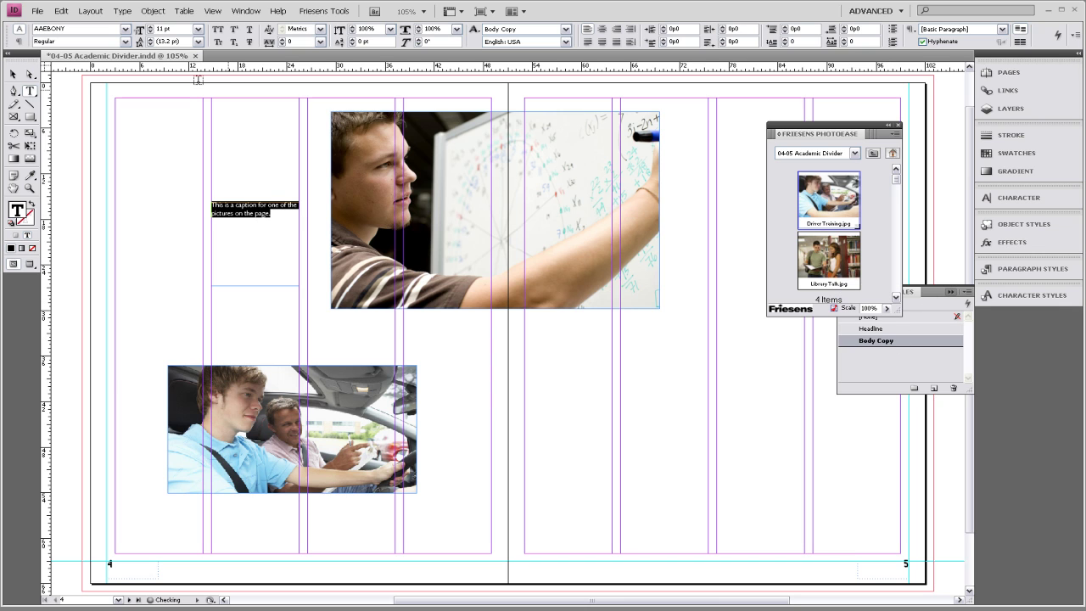
pyautogui.click(118, 34)
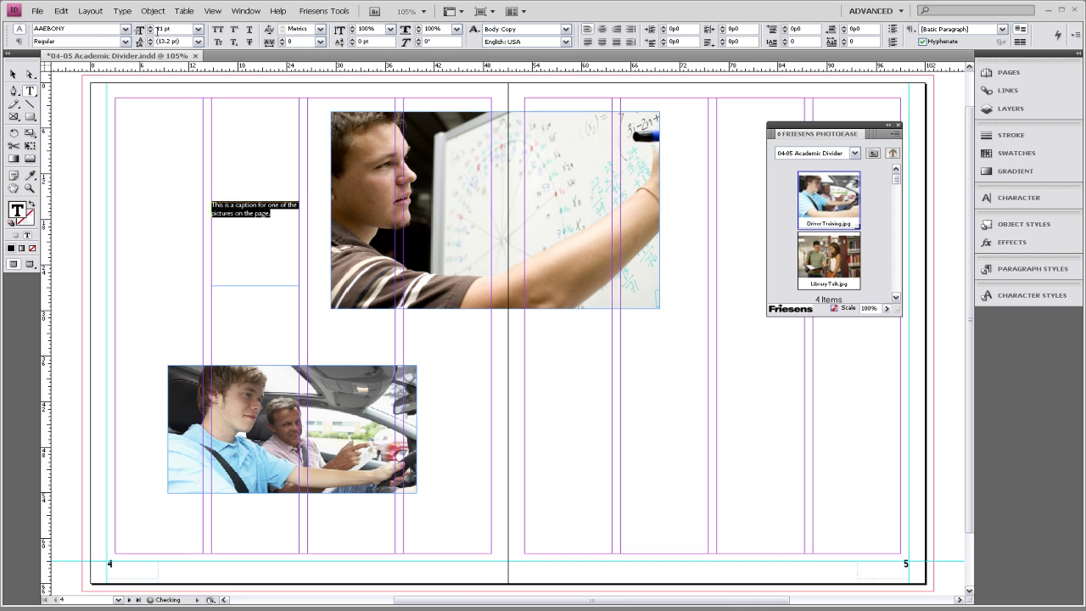
pyautogui.click(14, 76)
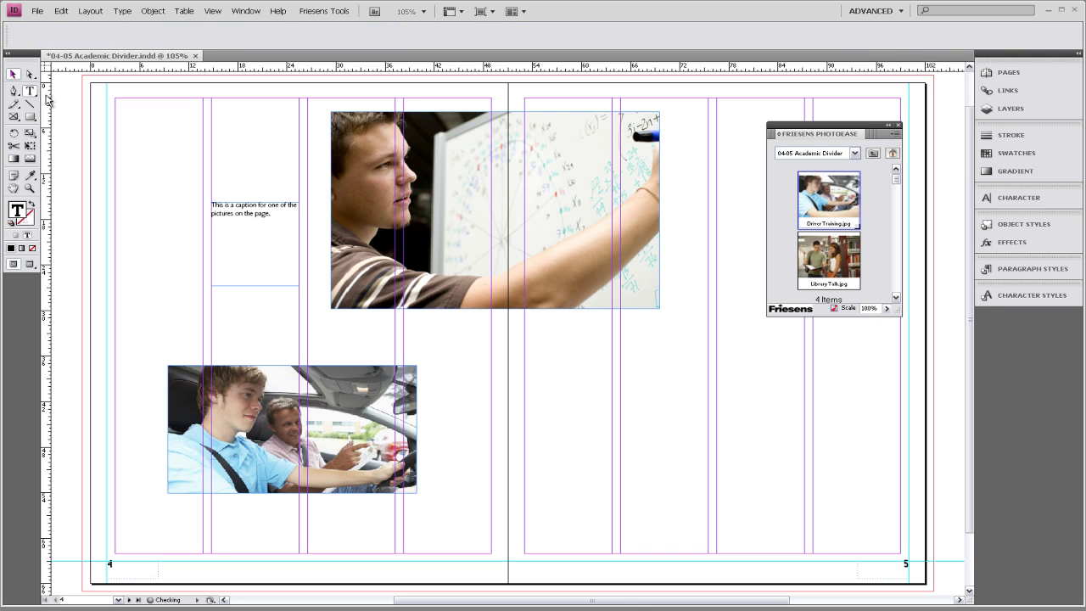
# Step: Create a wide, shallow text frame on page 5 just below the math photo, reading "Headline"
pyautogui.press('t')
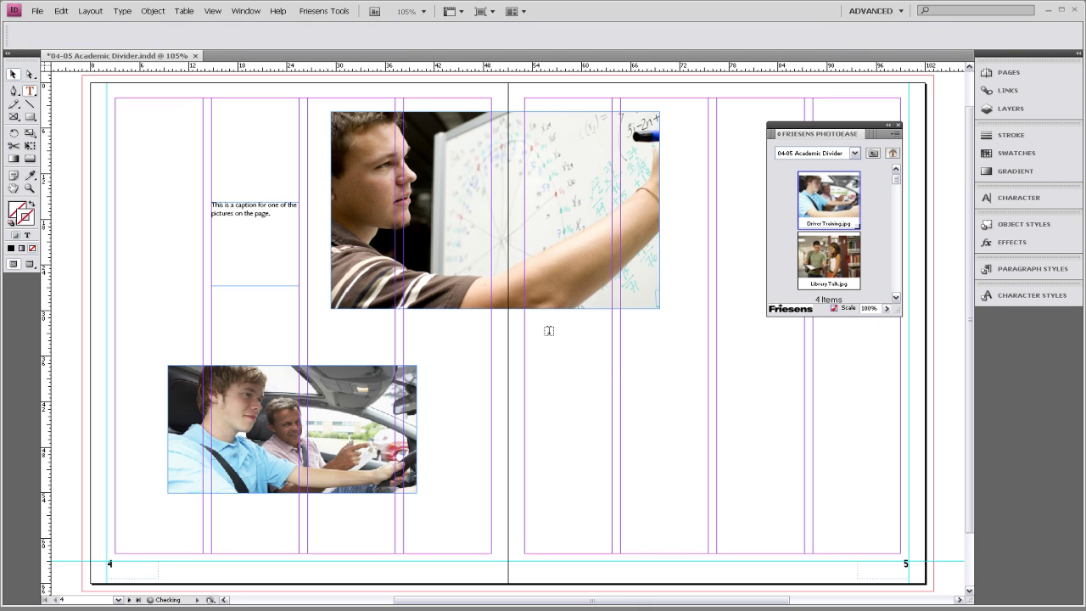
pyautogui.click(749, 366)
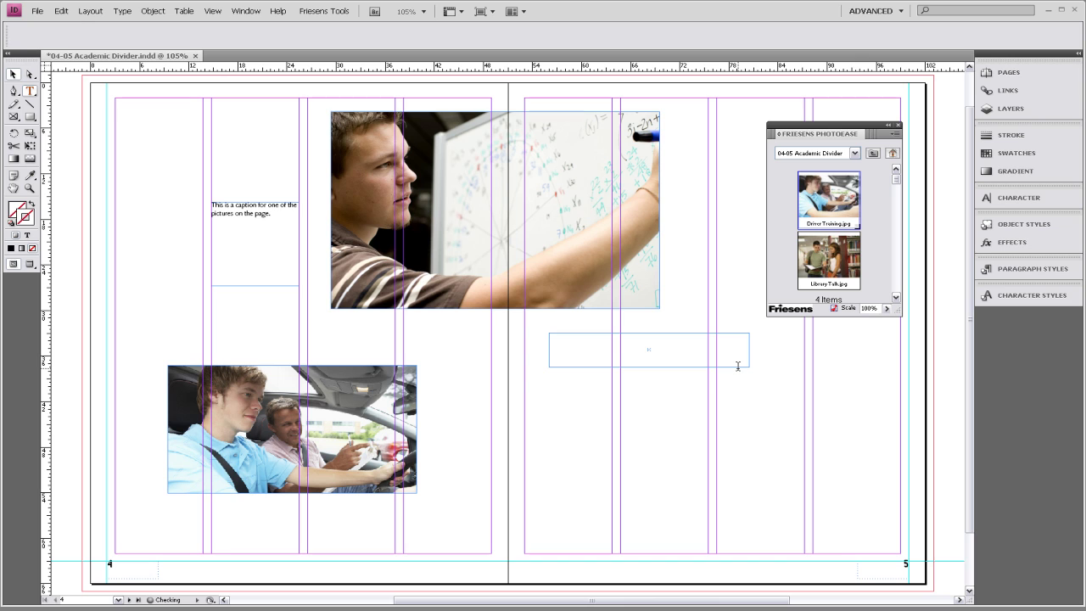
pyautogui.write('ea')
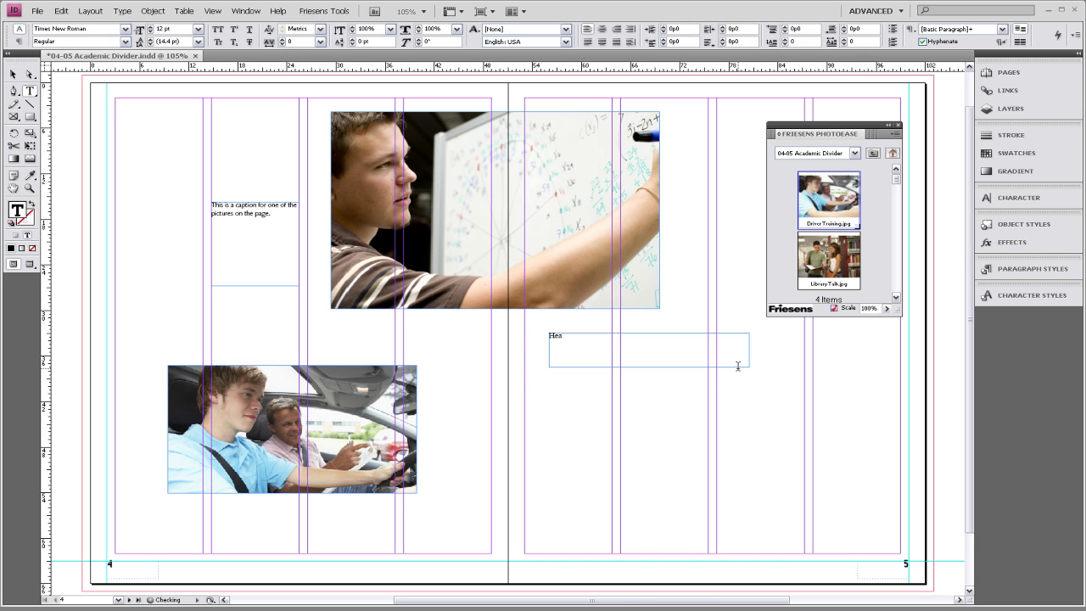
pyautogui.write('dline')
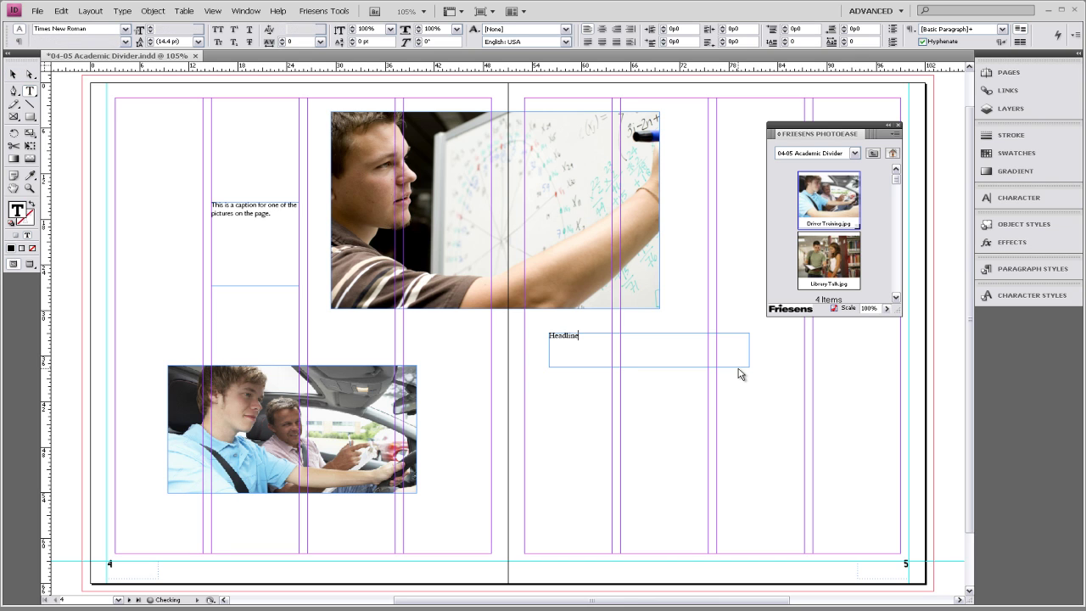
# Step: Apply the Headline character style to the word "Headline" in the page 5 text frame
pyautogui.moveTo(582, 336); pyautogui.dragTo(547, 335)
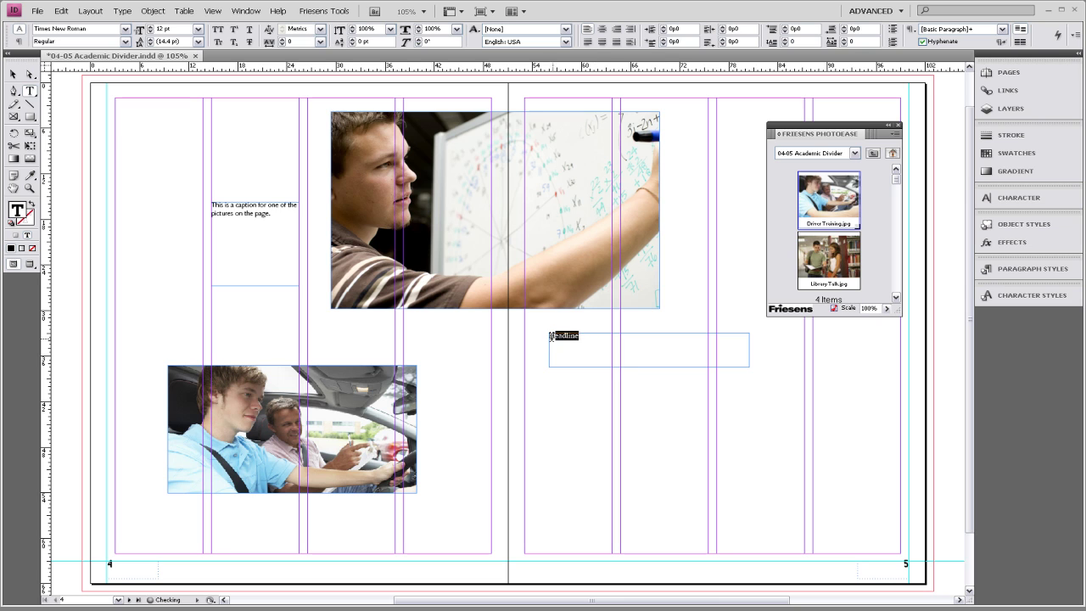
pyautogui.click(1016, 297)
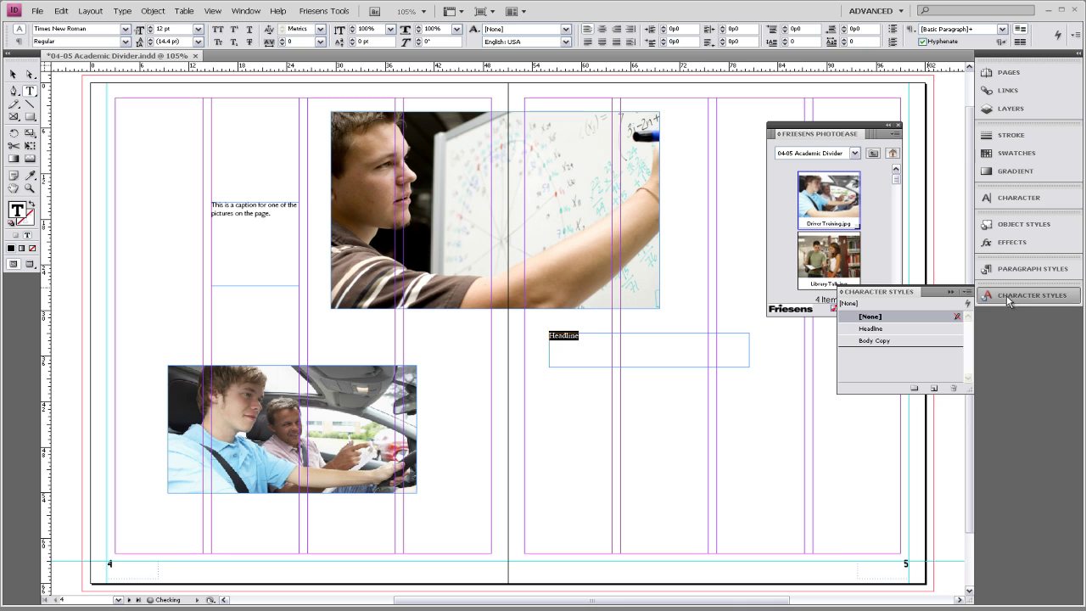
pyautogui.click(876, 330)
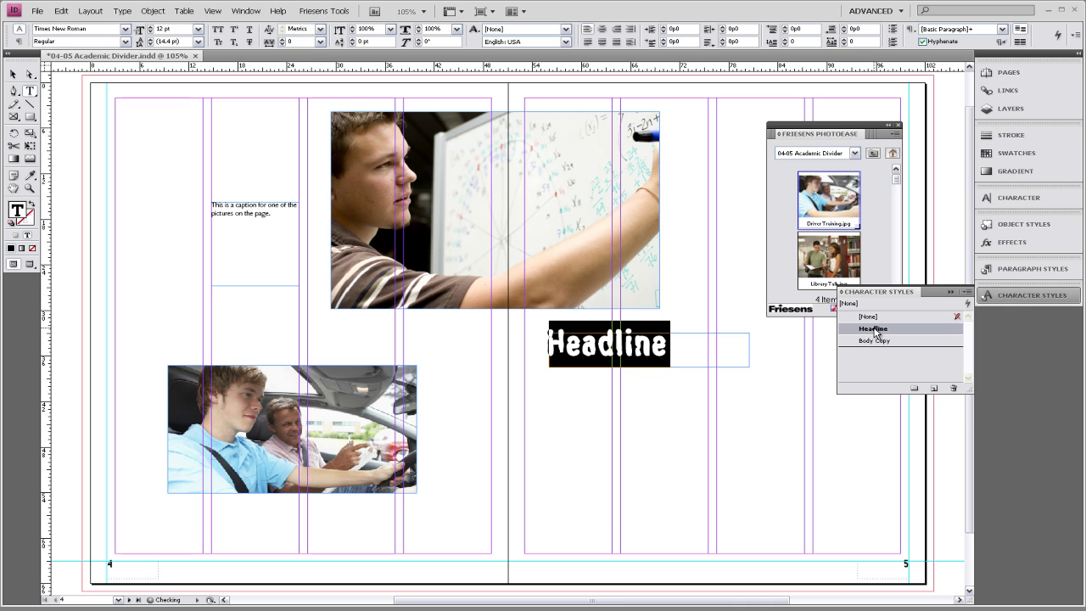
pyautogui.click(949, 289)
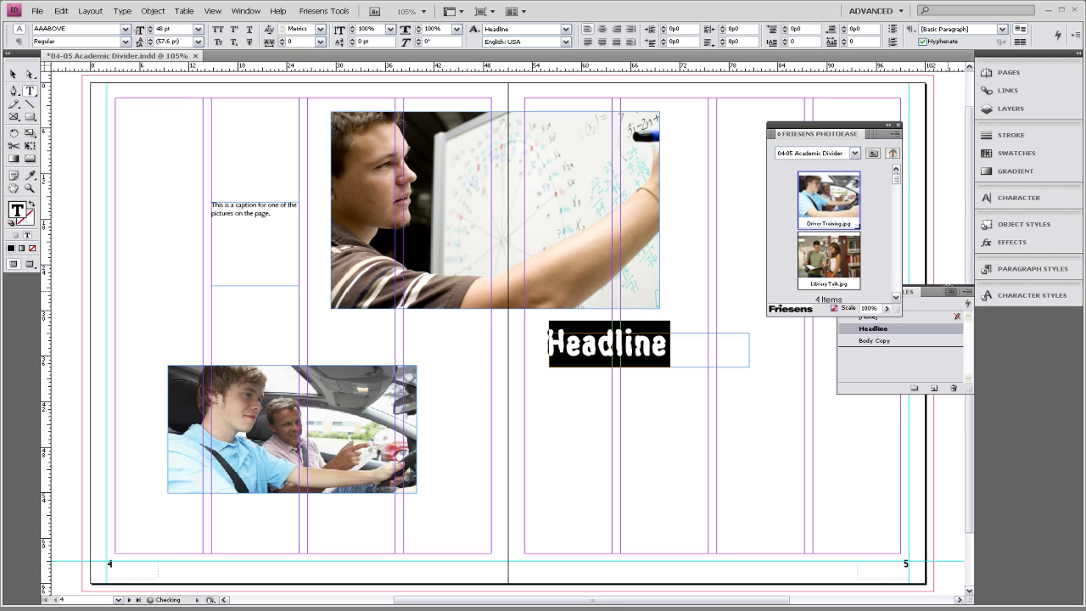